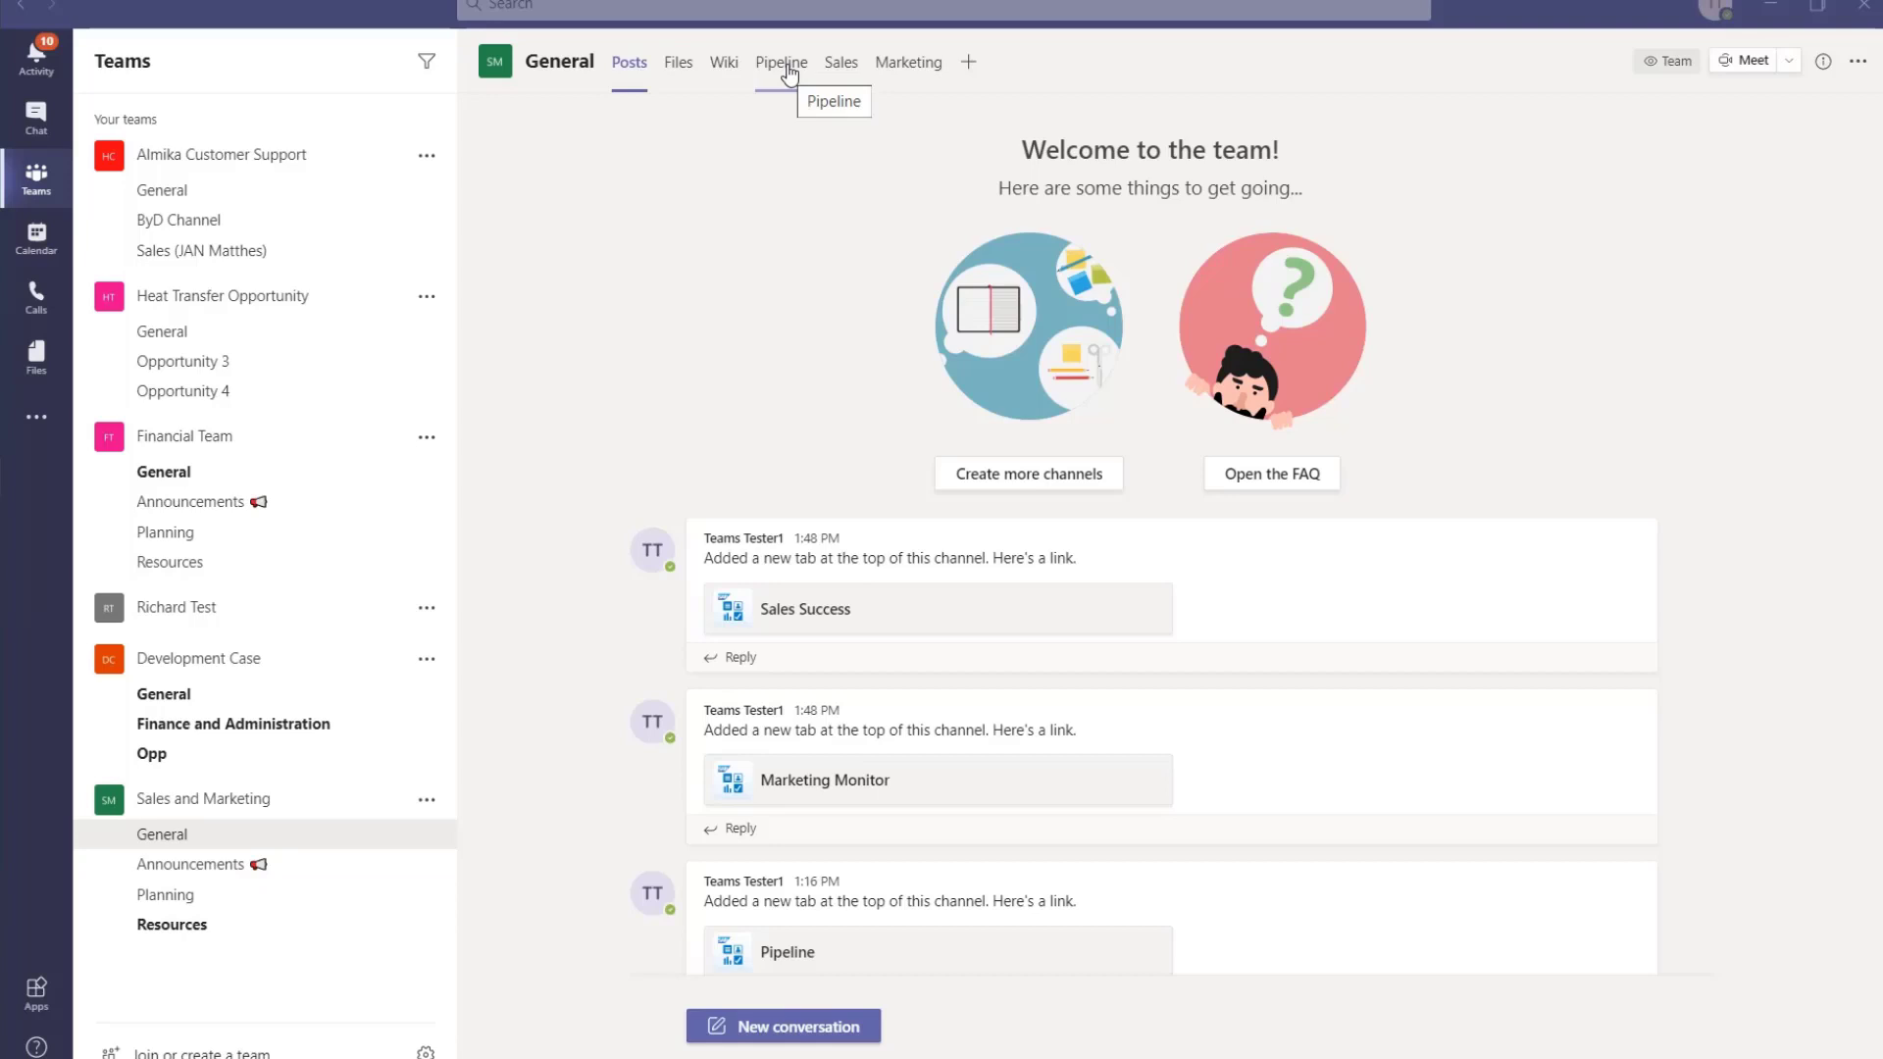
# - Show the Pipeline view filtered to the On-Track opportunities in chart and table
pyautogui.click(788, 68)
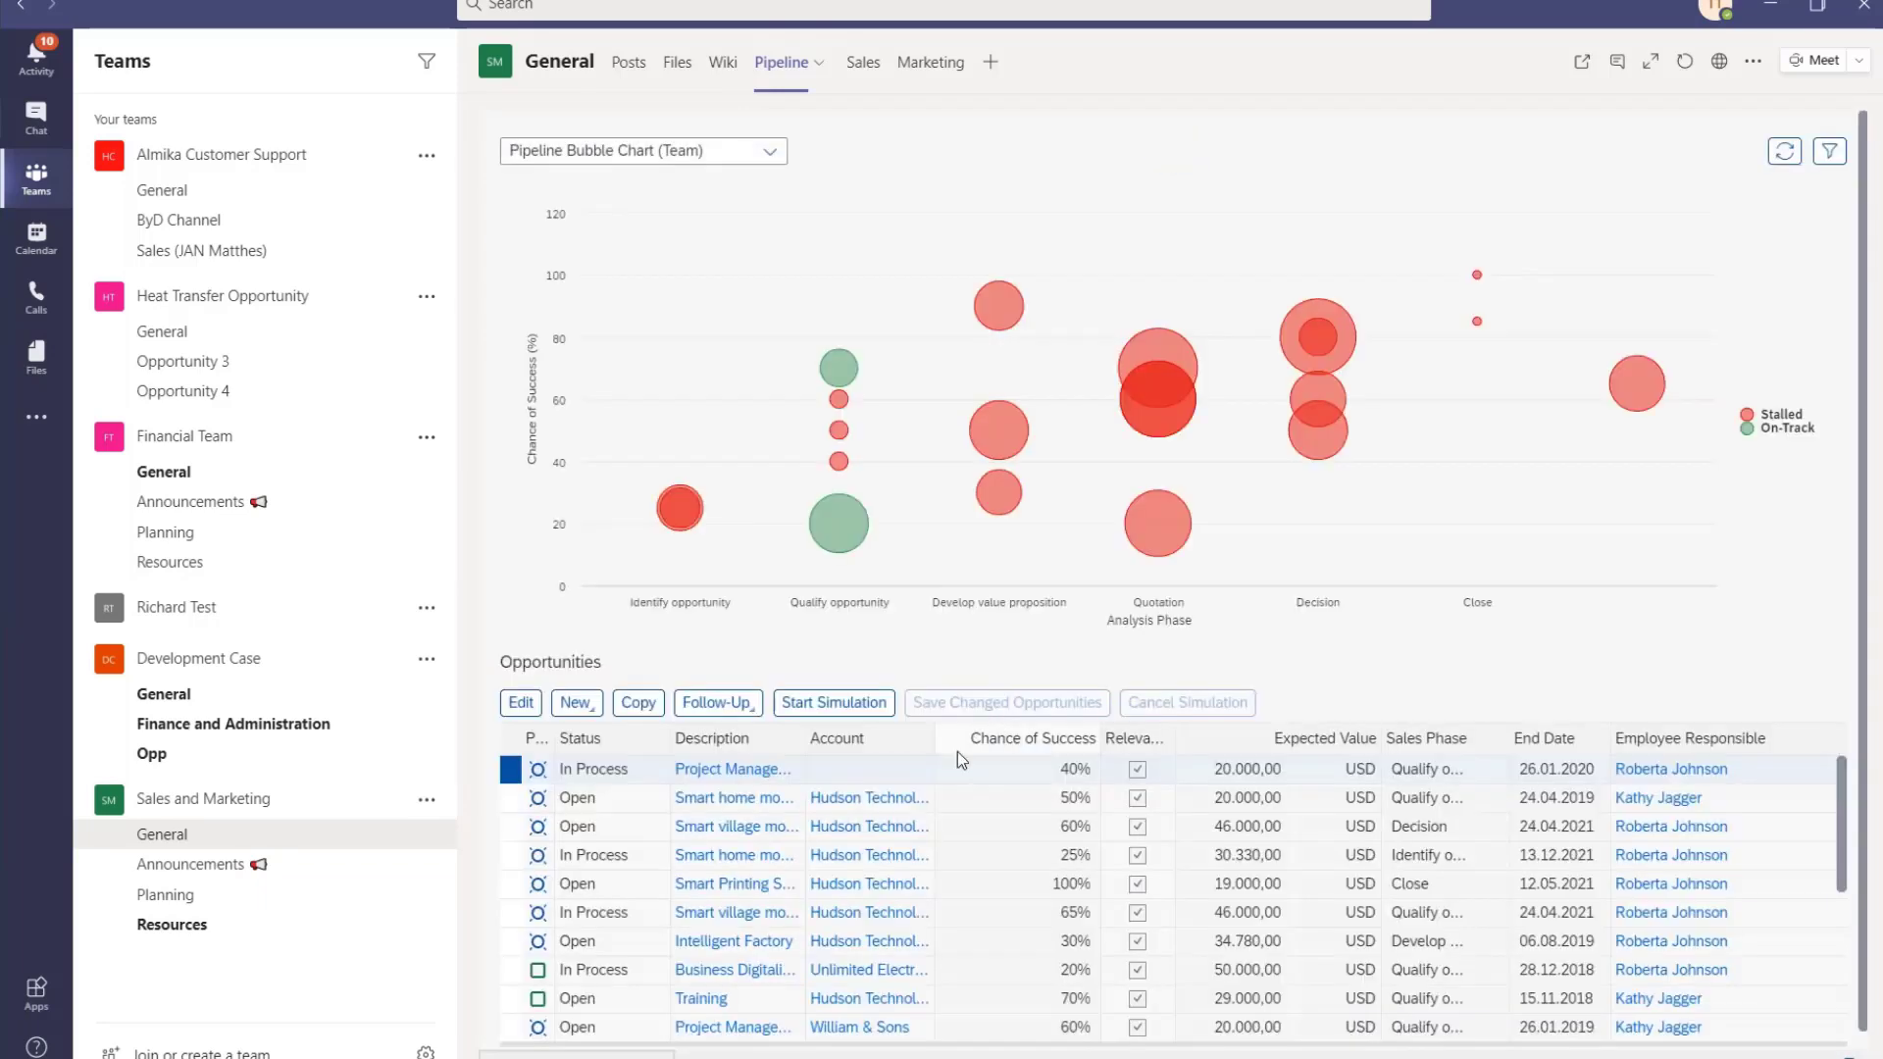
pyautogui.scroll(-2, 958, 752)
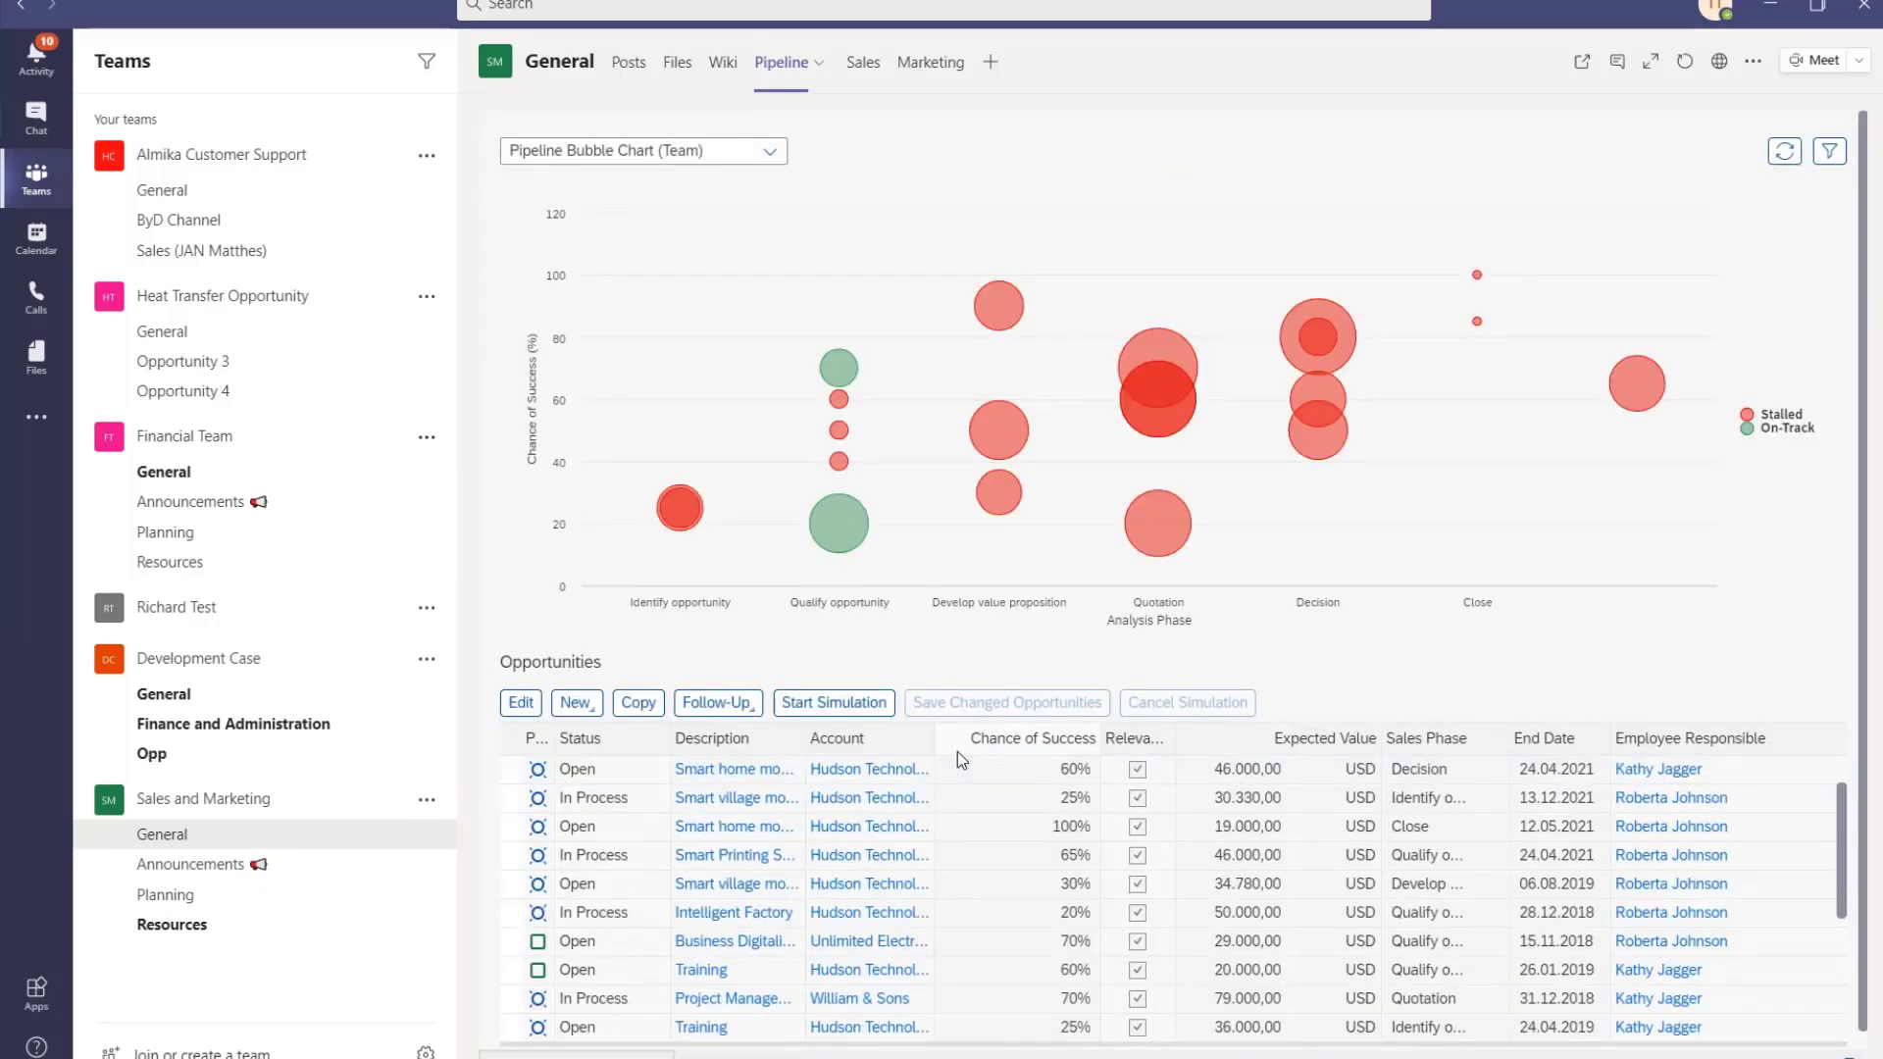
pyautogui.click(1755, 429)
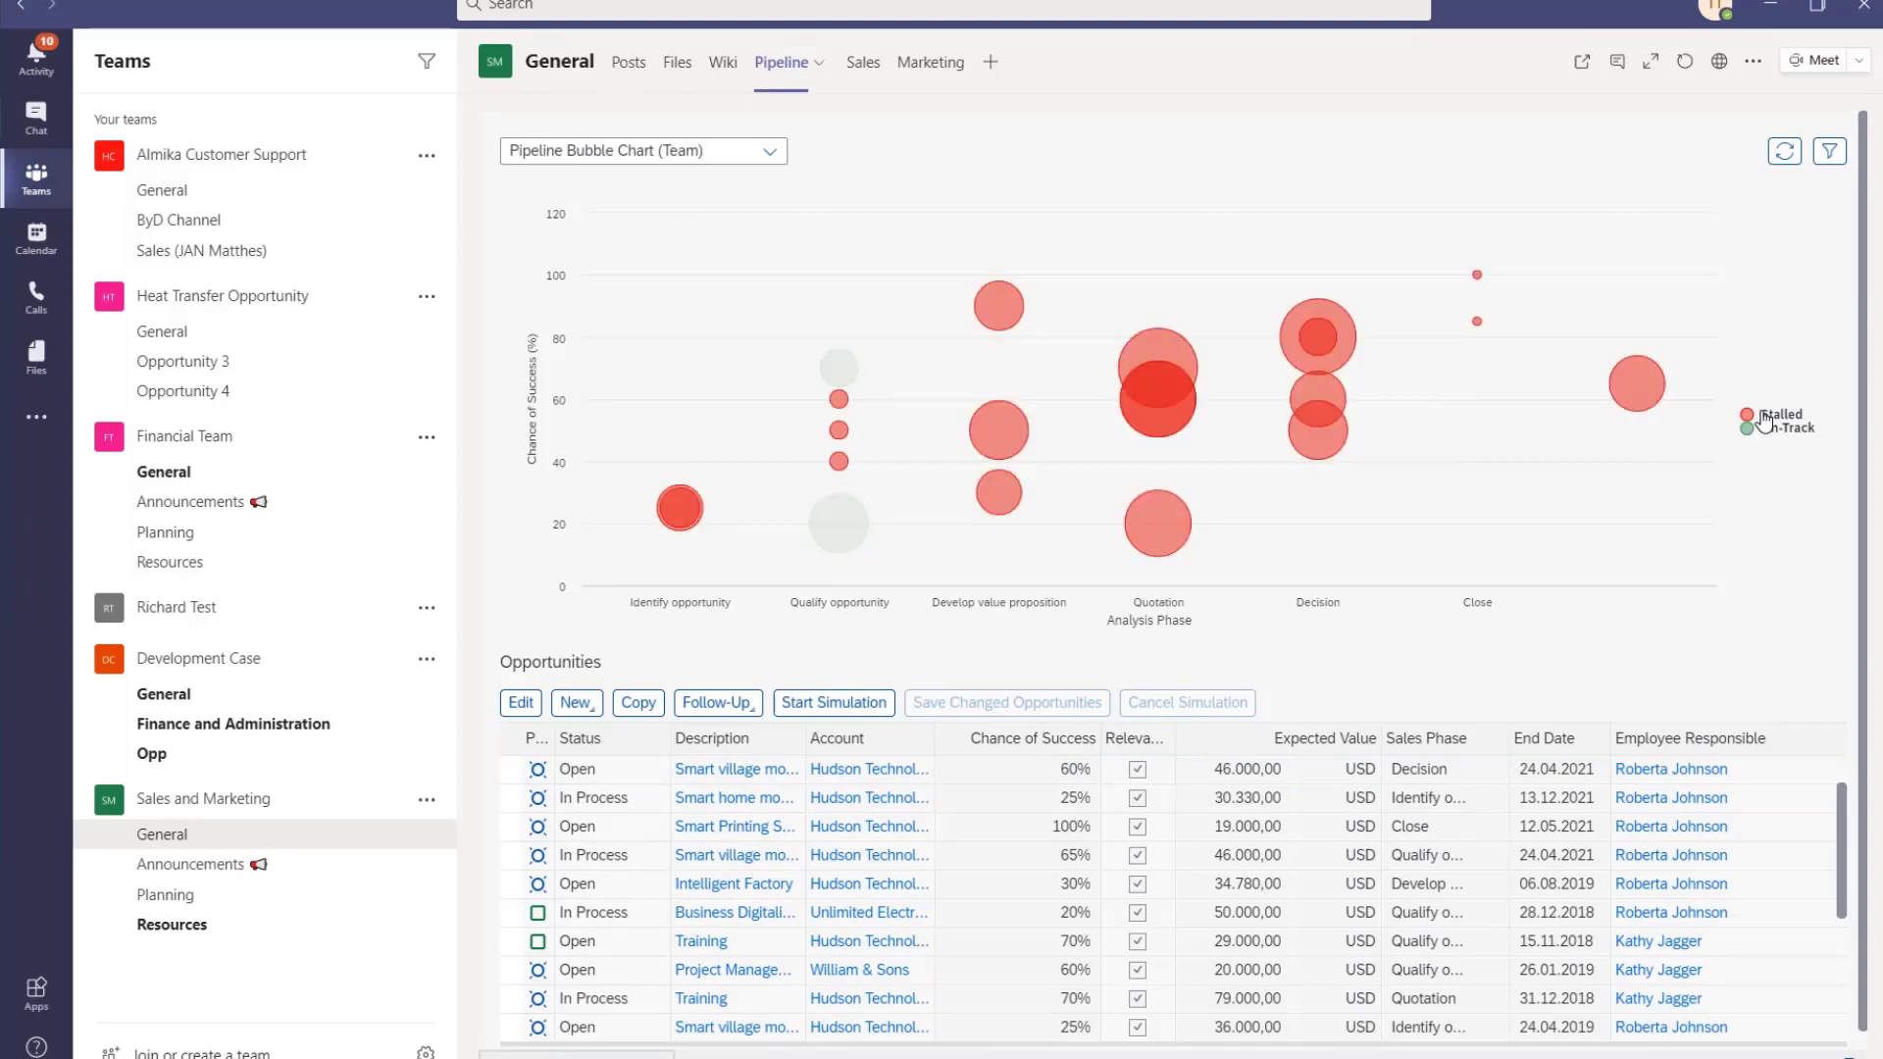
pyautogui.click(1751, 427)
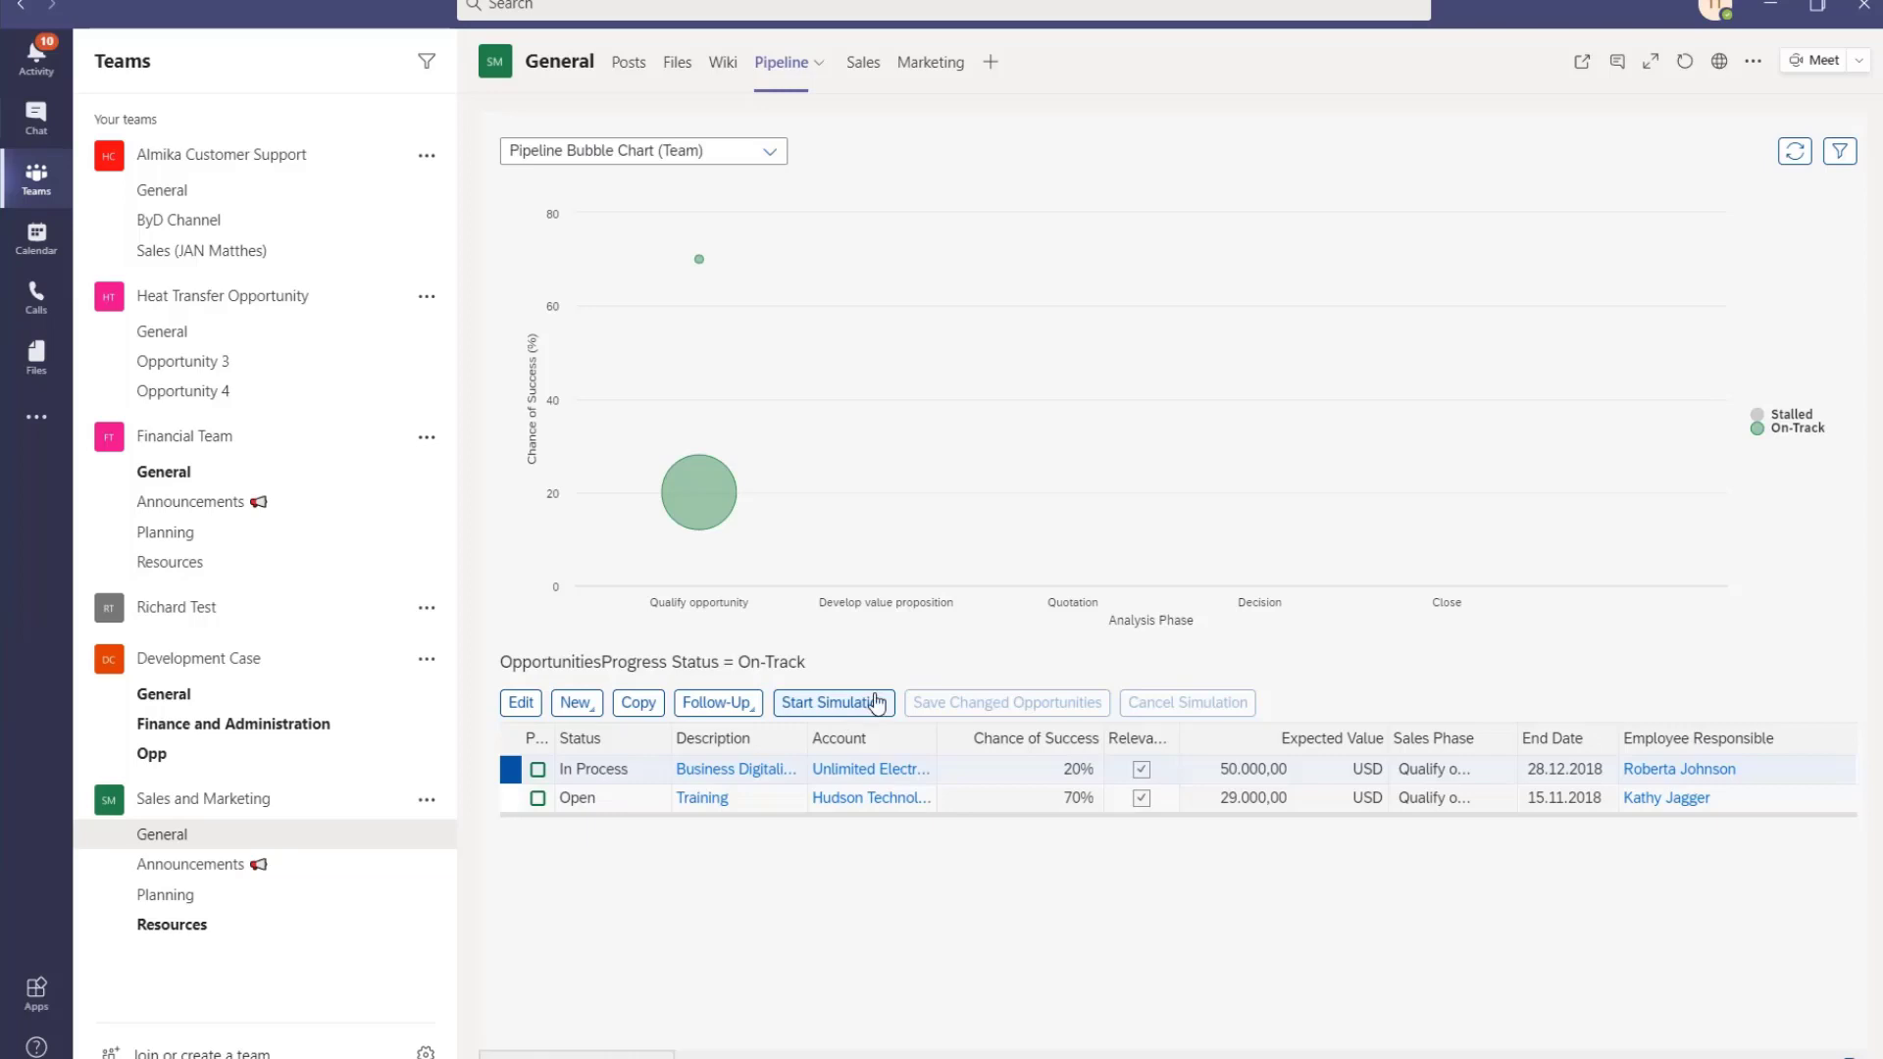
# - Show the Sales dashboard's Opportunity Activities analysis: 6 pending against target 10
pyautogui.click(864, 69)
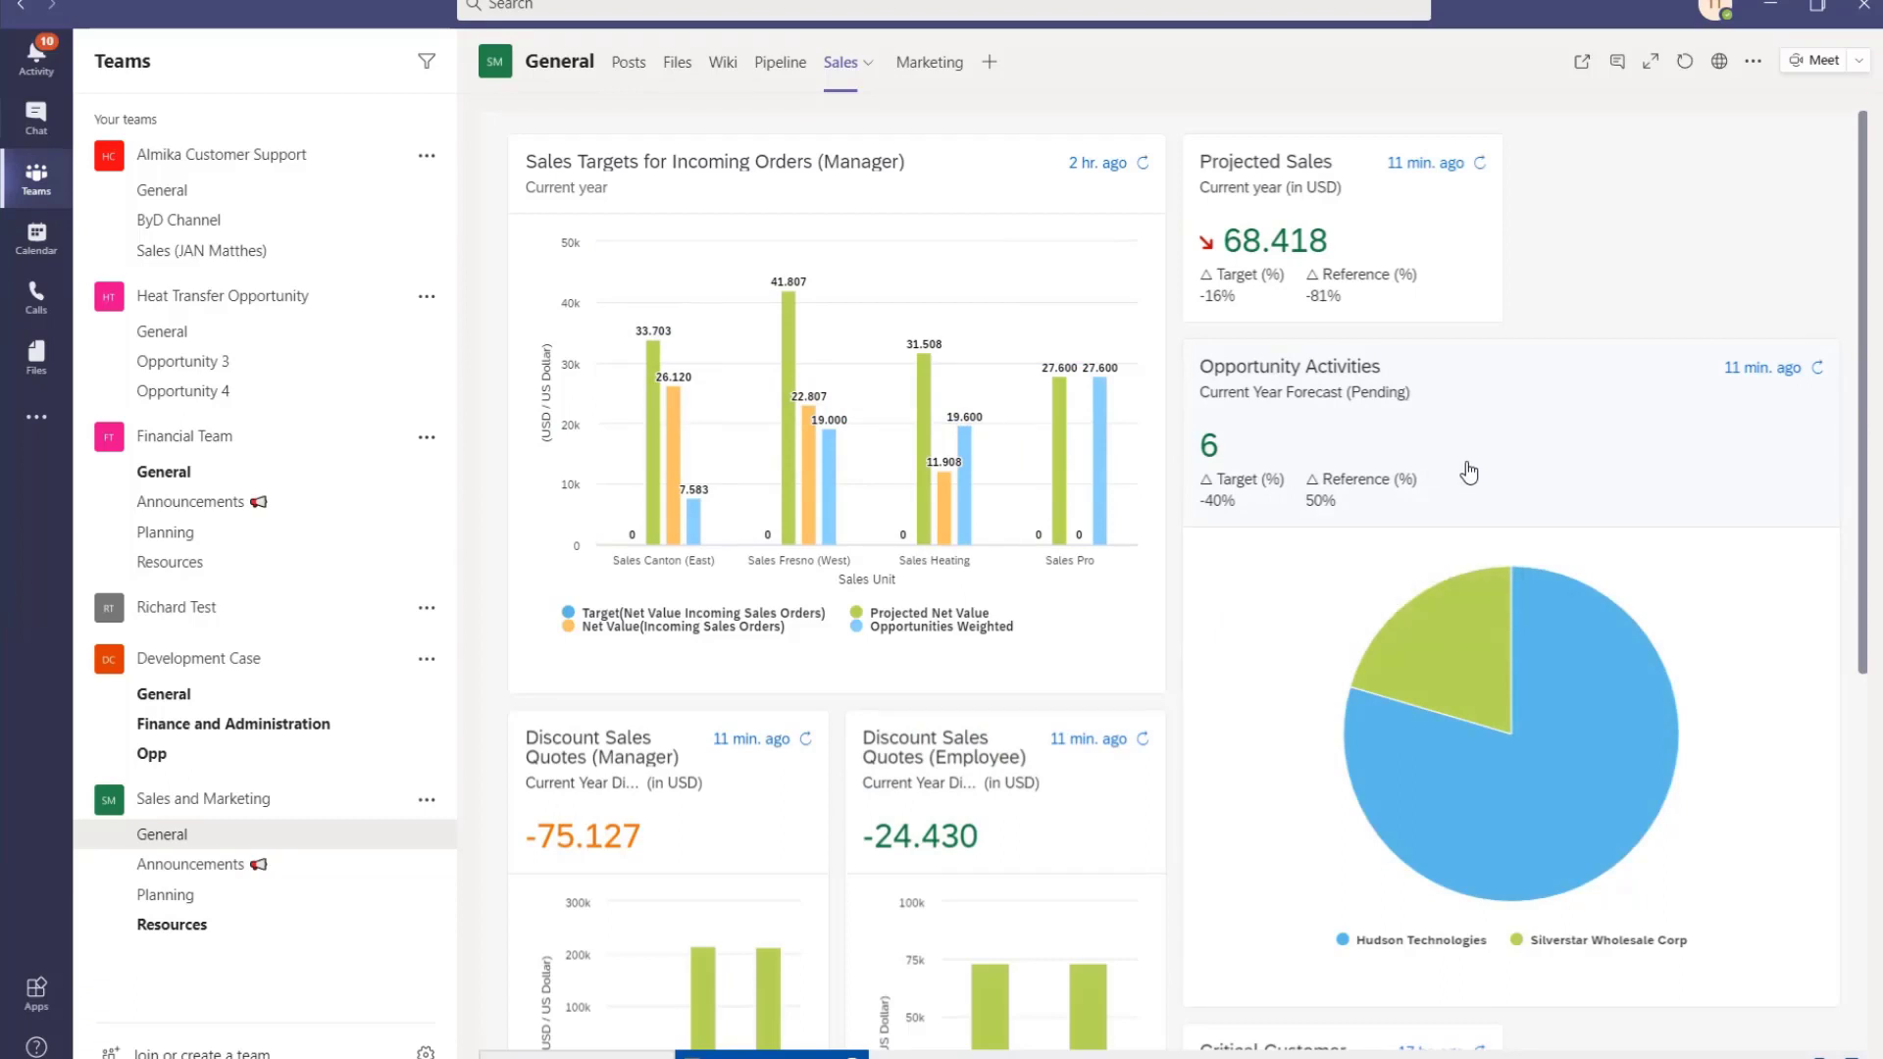
pyautogui.scroll(-1, 1471, 442)
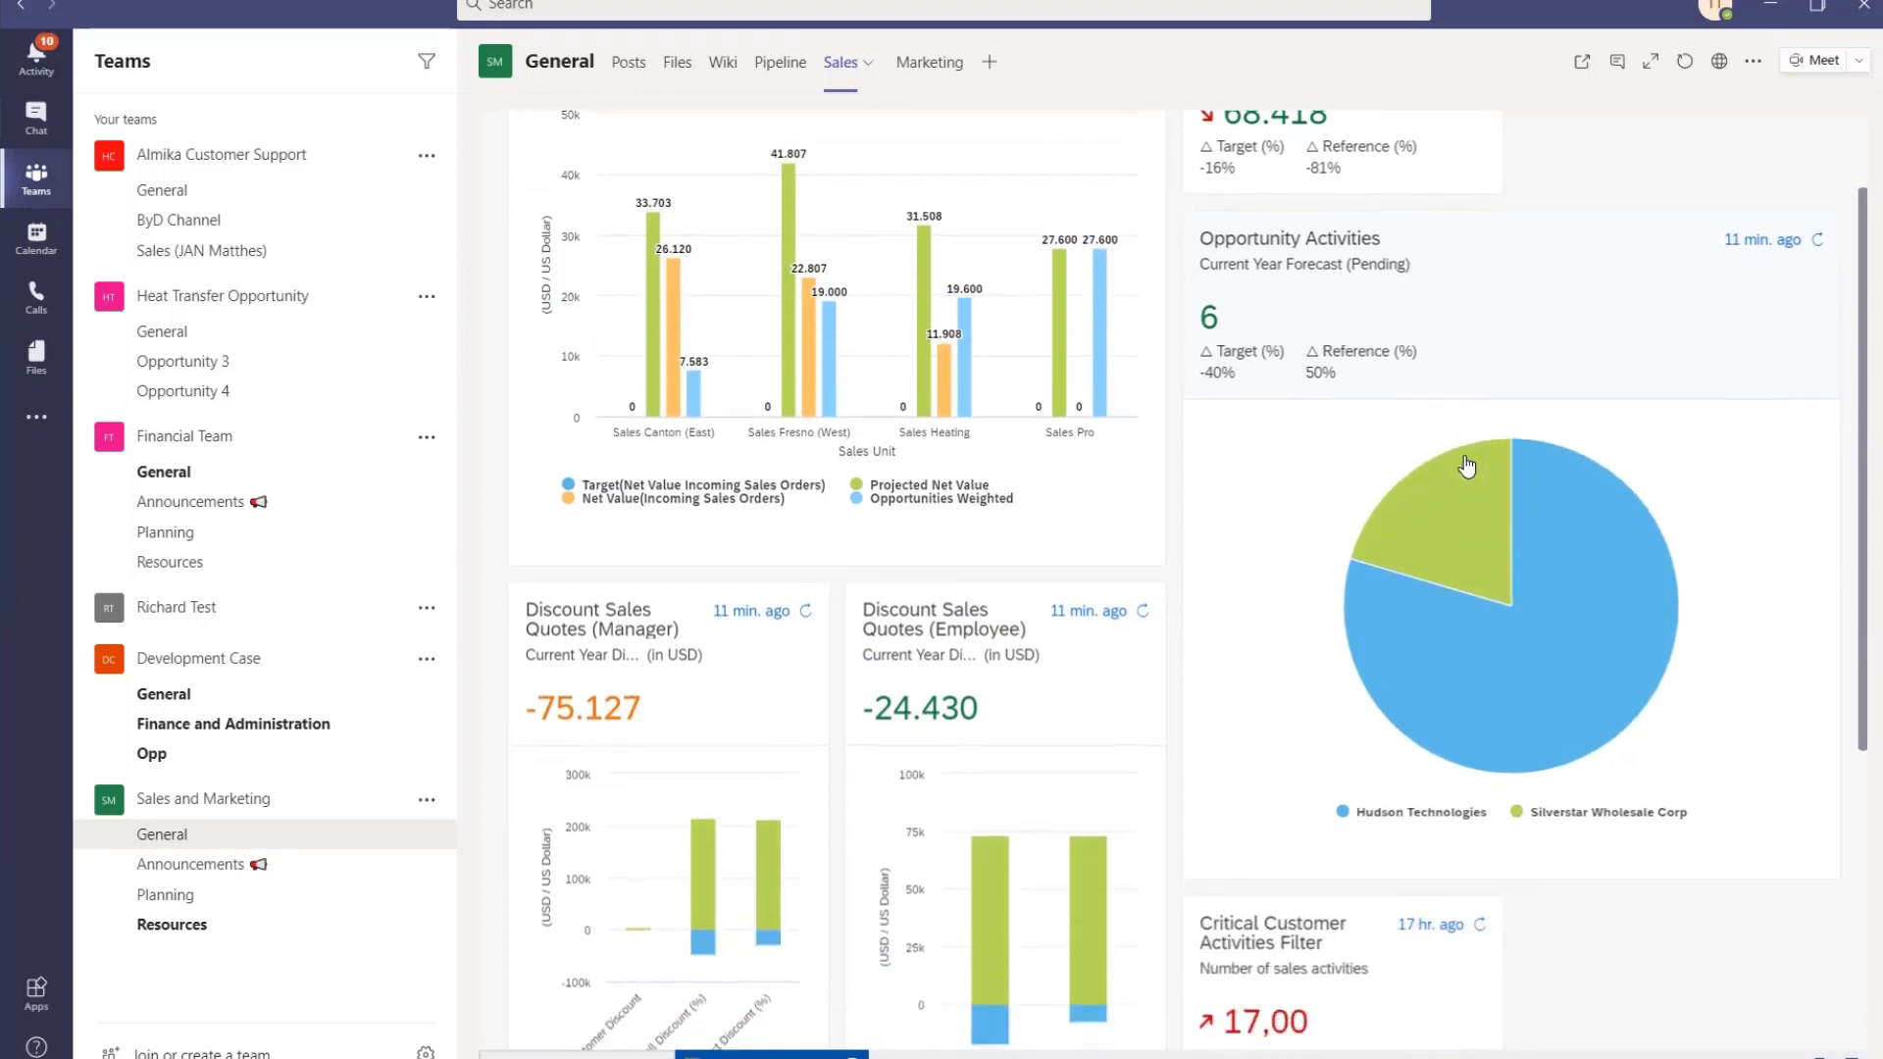
pyautogui.click(1488, 301)
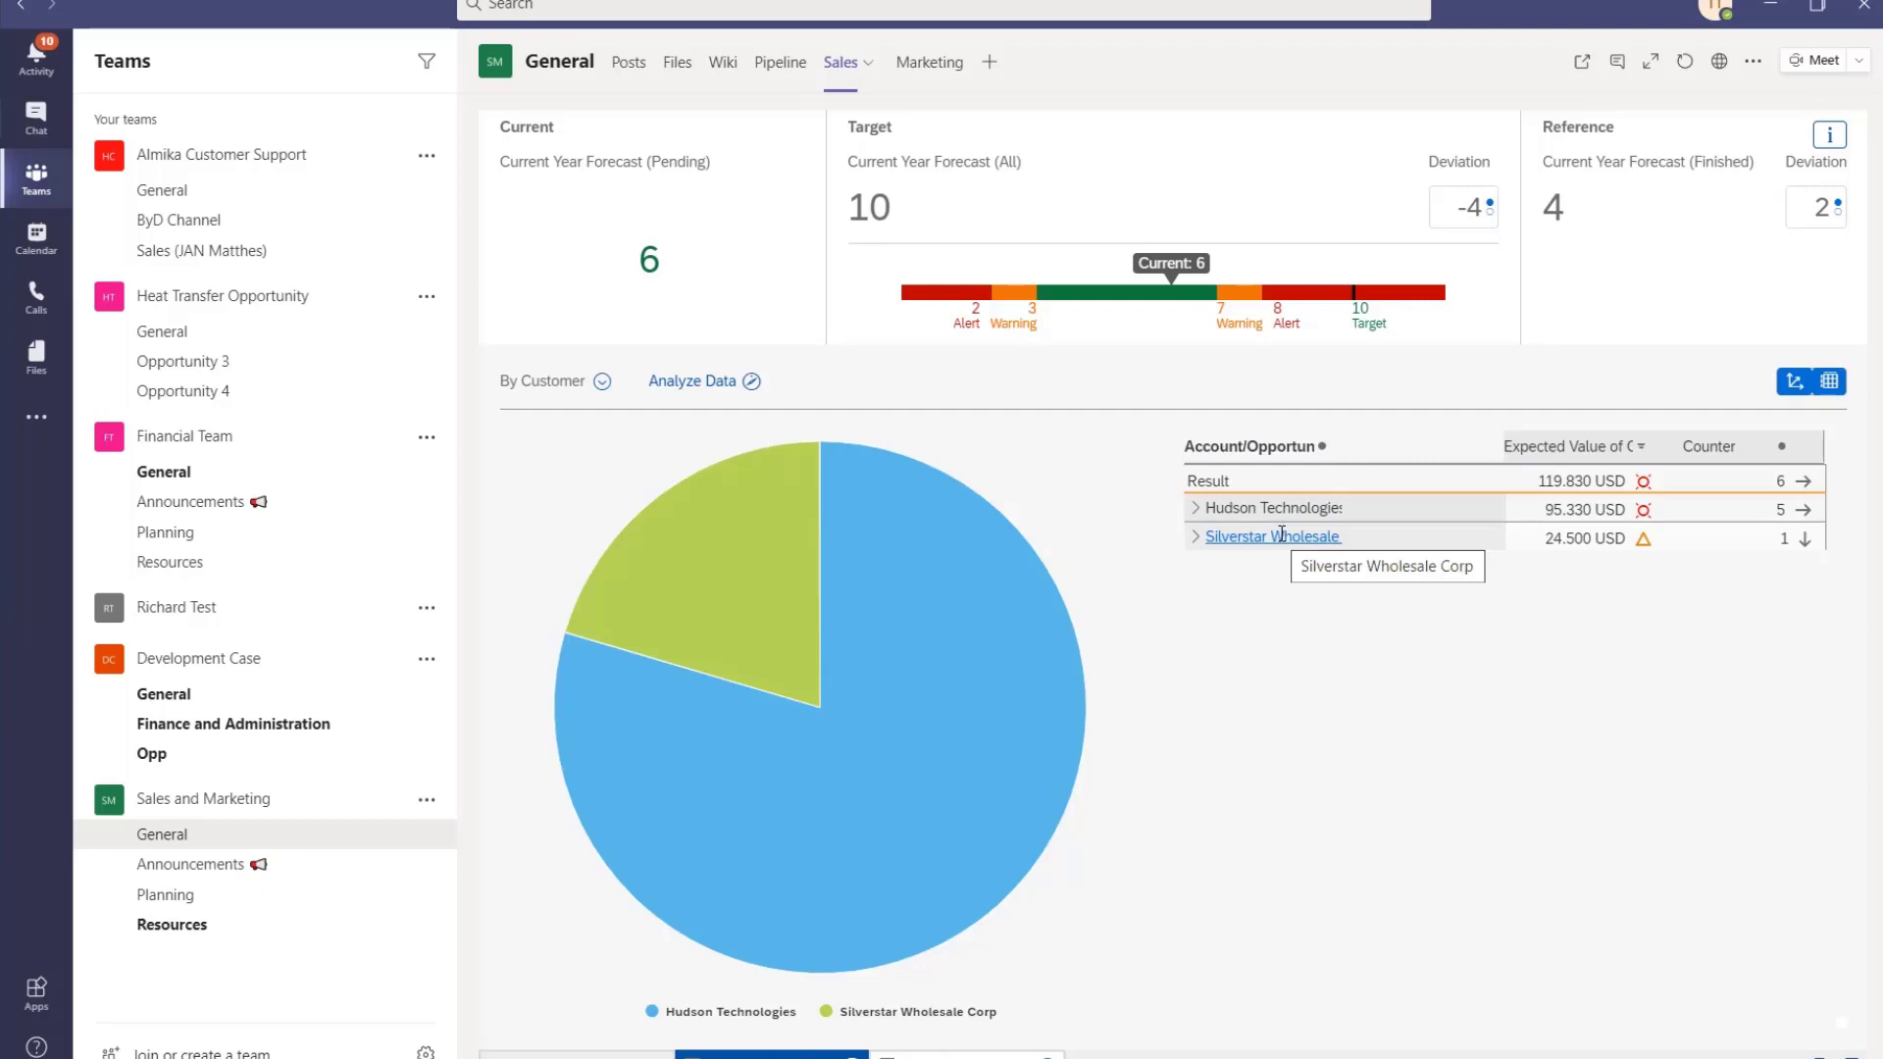
# - Expand Hudson Technologies and view its Smart village monitor opportunity (2738) in detail
pyautogui.click(1196, 513)
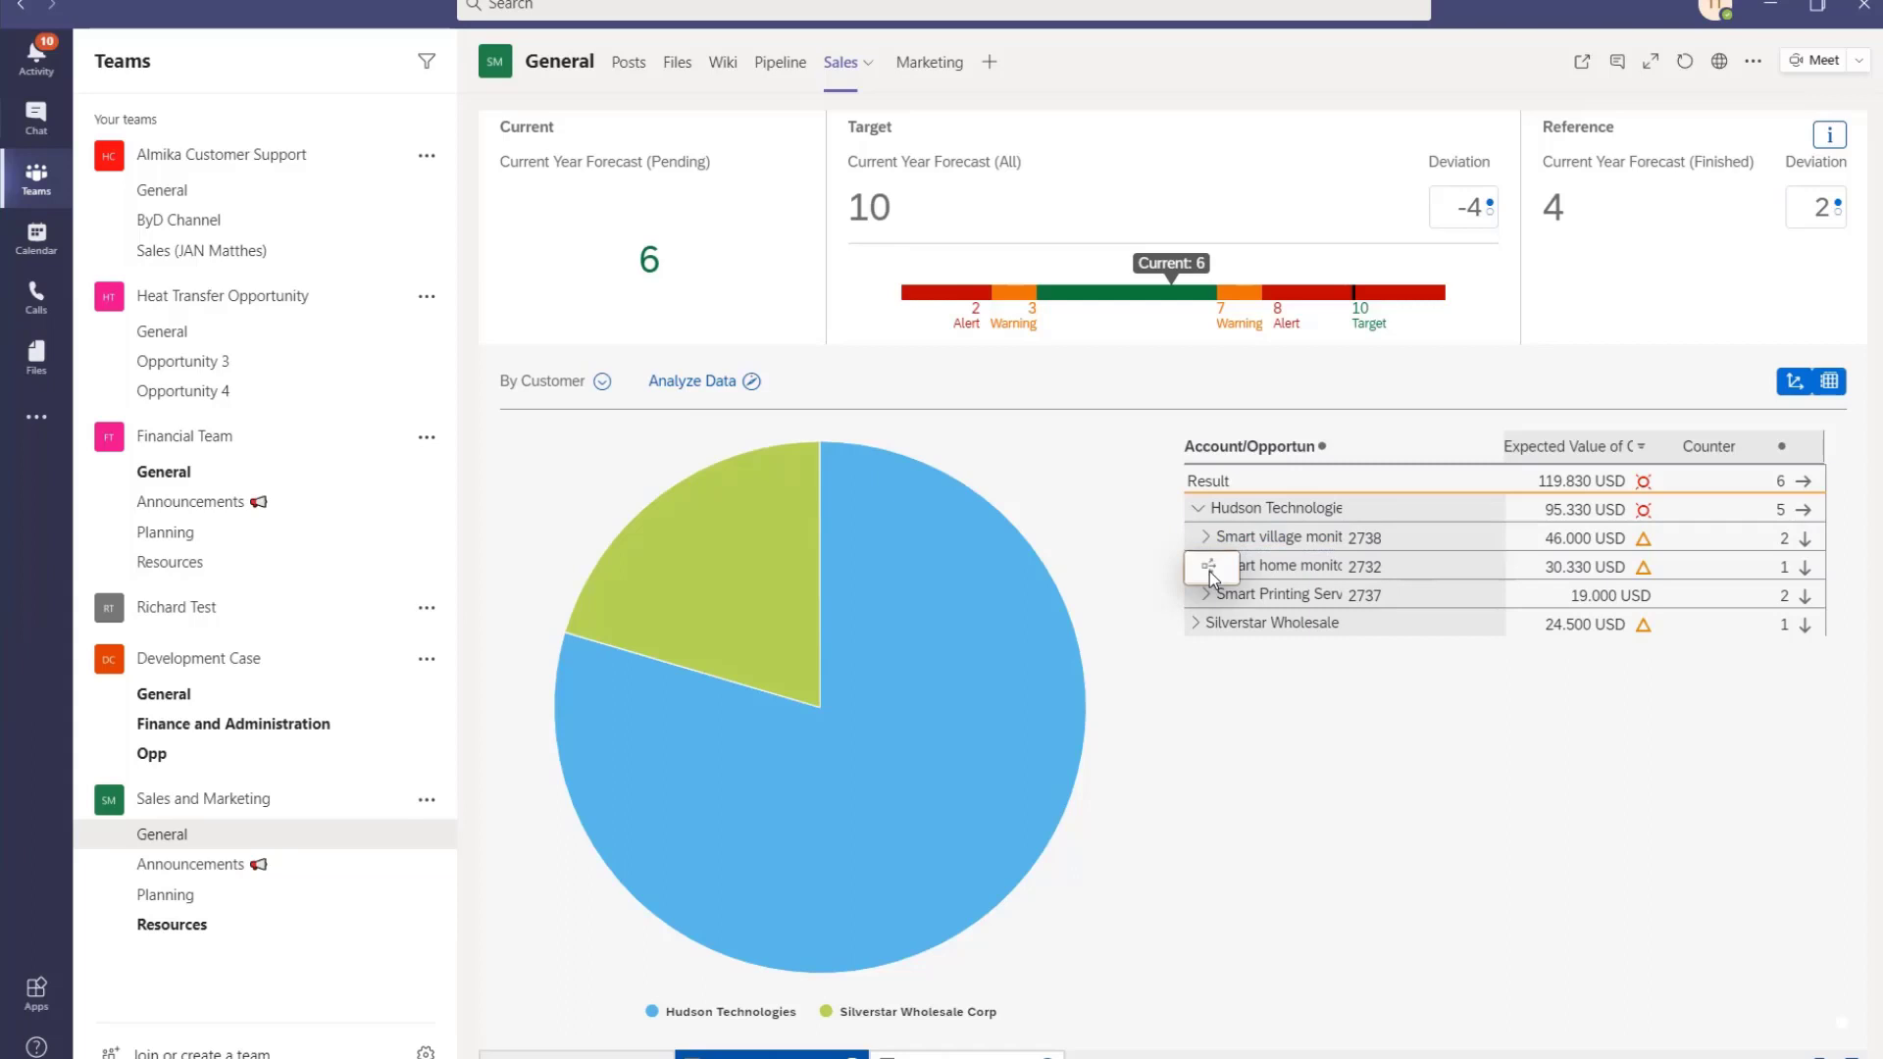
pyautogui.click(1213, 571)
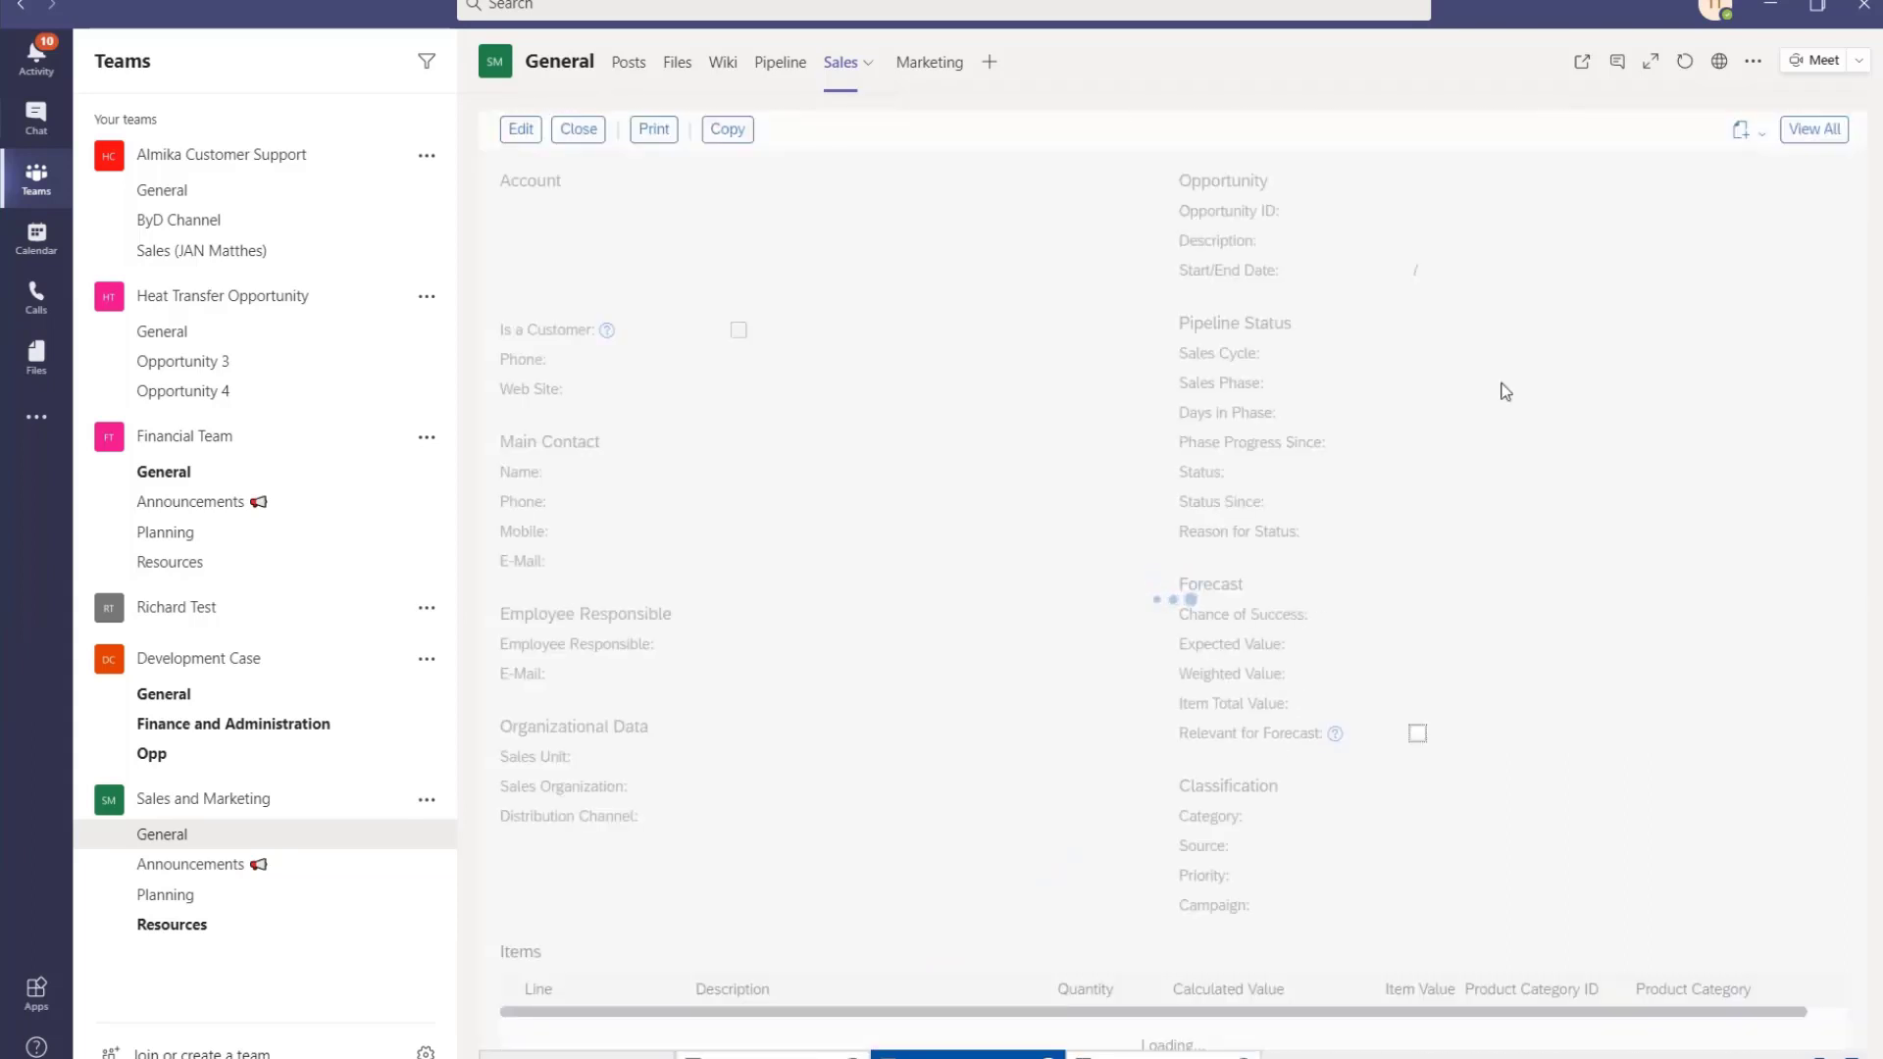
# - Edit the opportunity and list its sales activities, Initial need analysis completed
pyautogui.click(1814, 163)
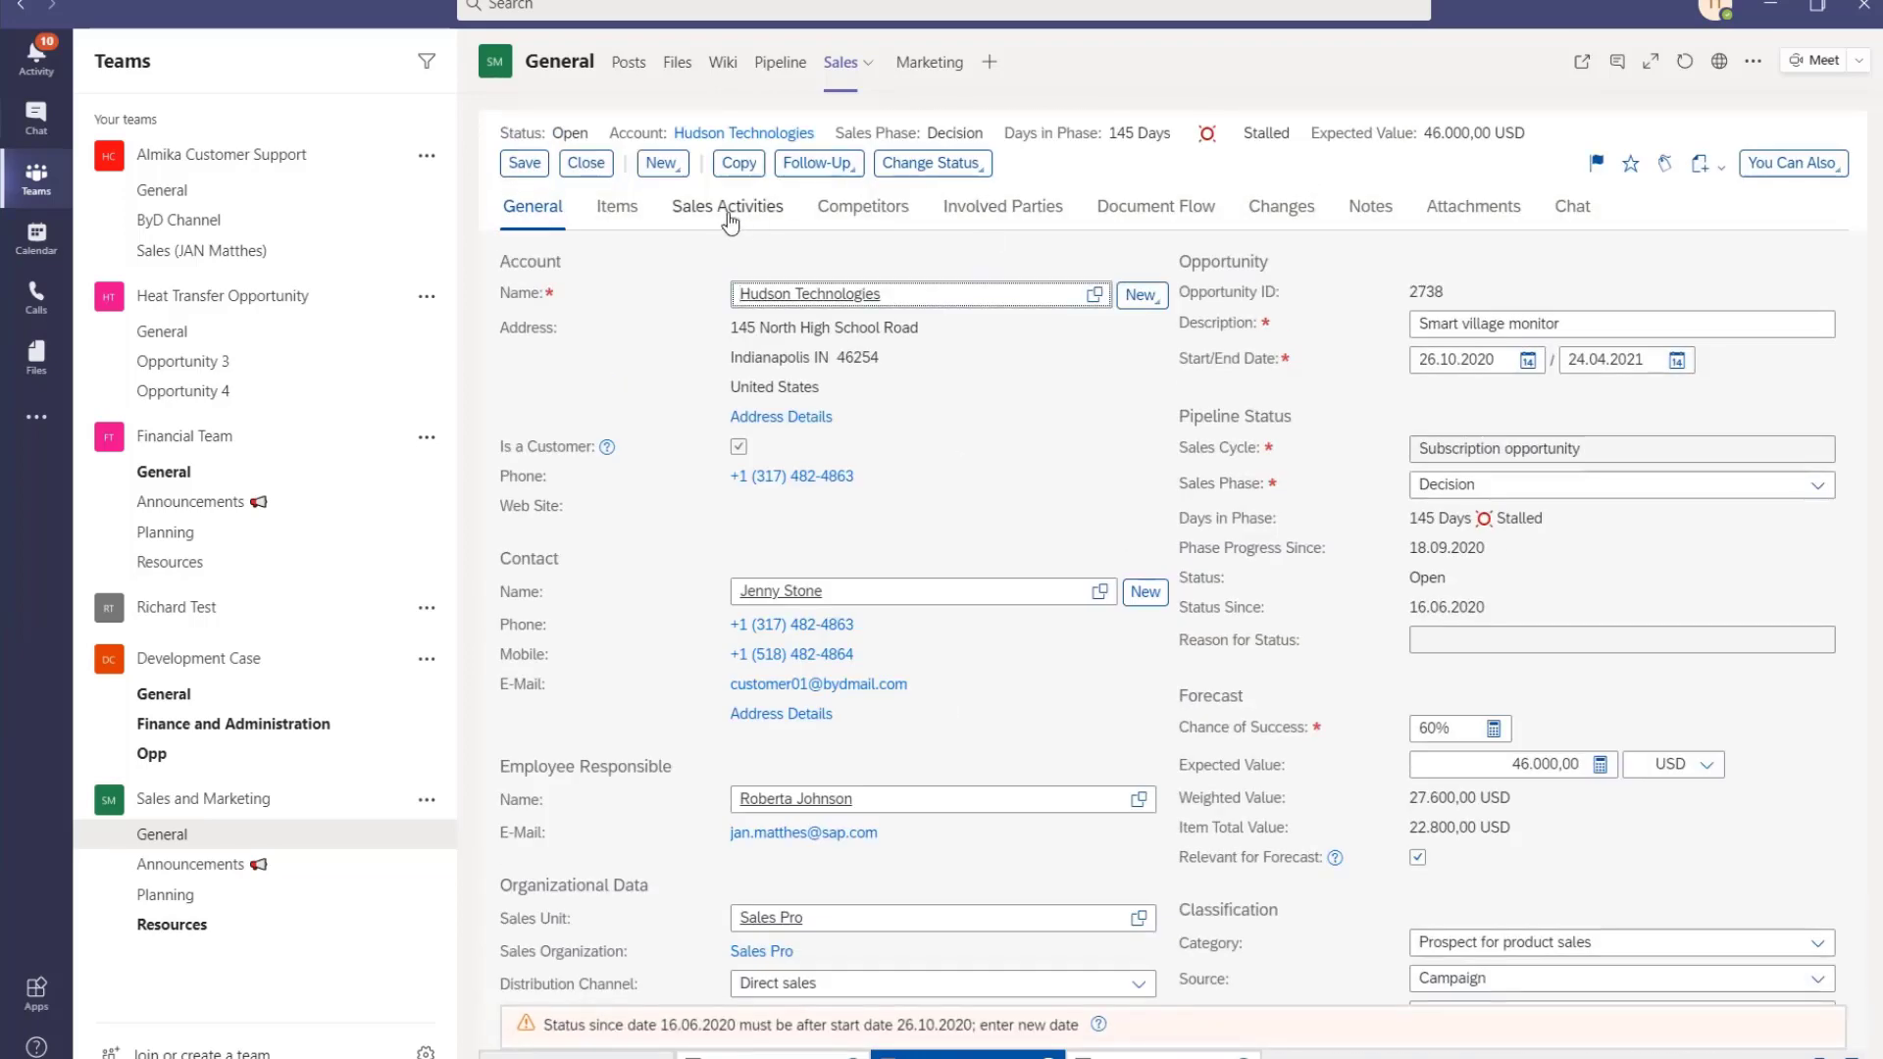
pyautogui.click(729, 207)
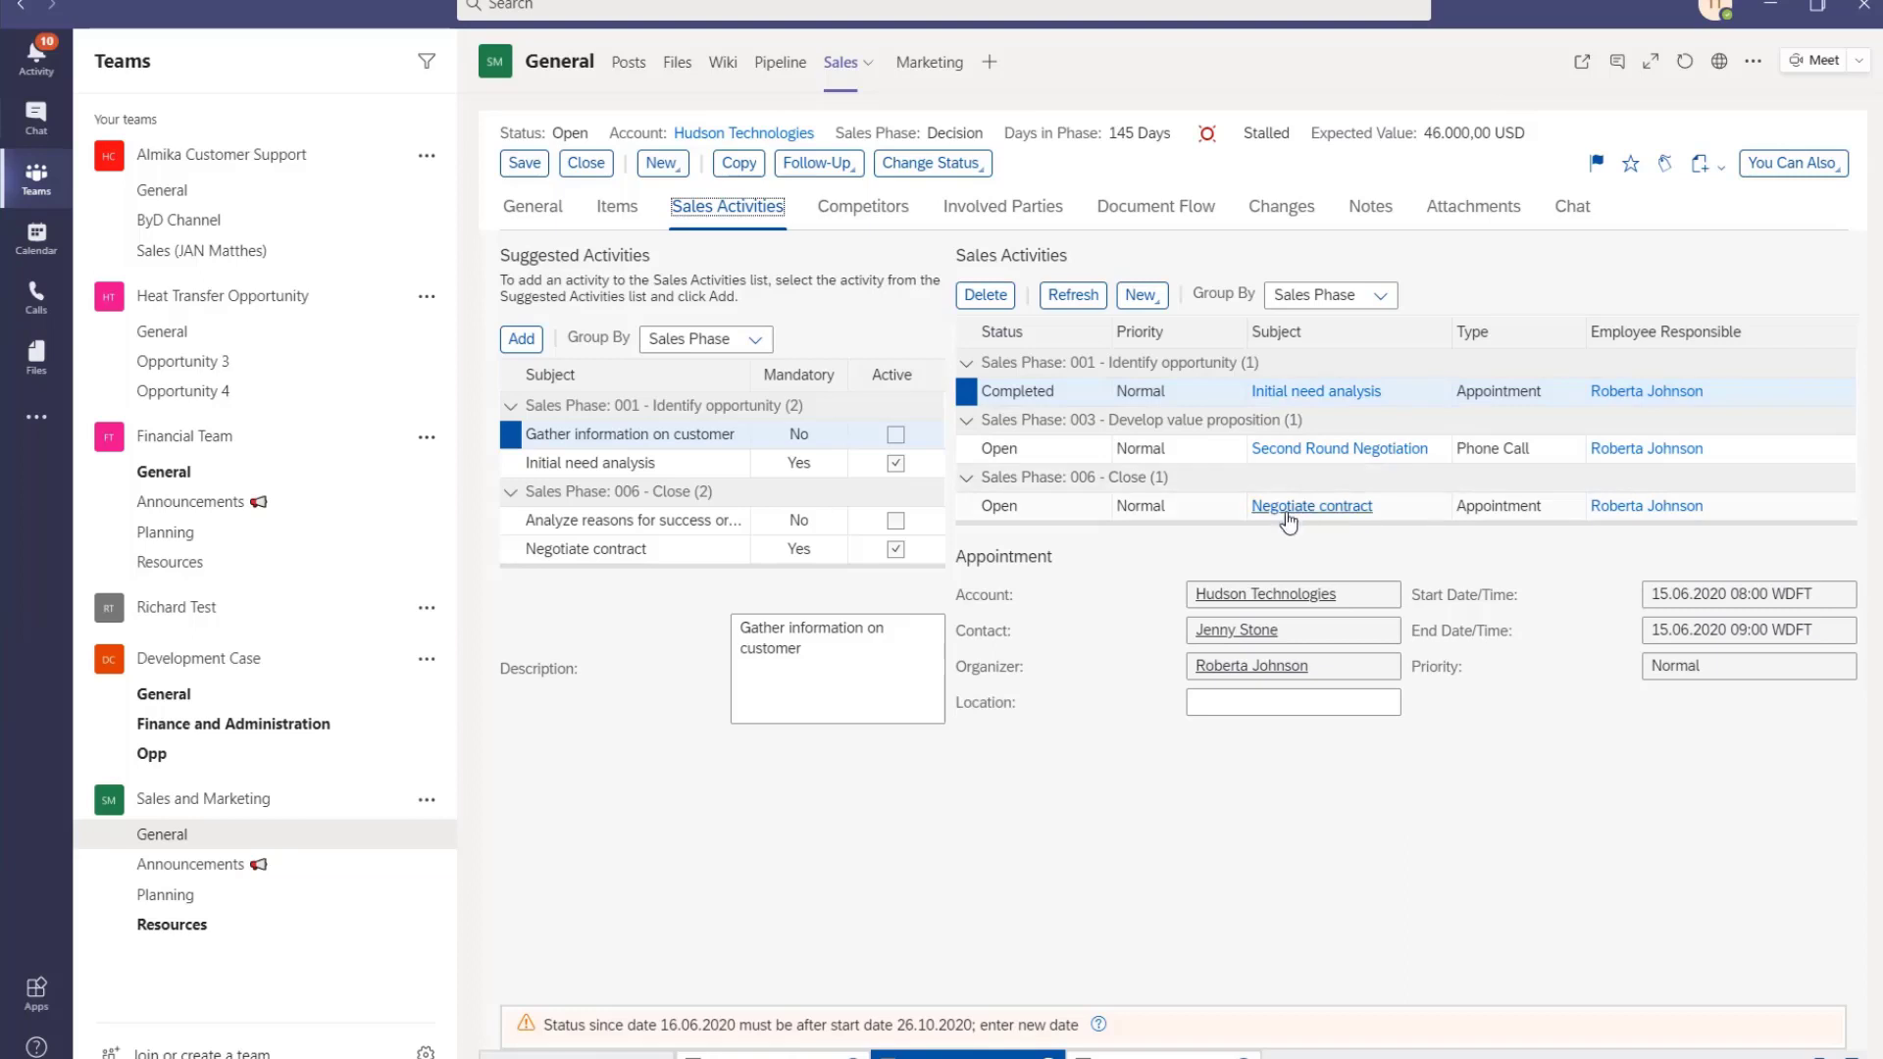
# - Show the Negotiate contract appointment details, 23.06.2020 from 11:00 to 12:00
pyautogui.click(1748, 515)
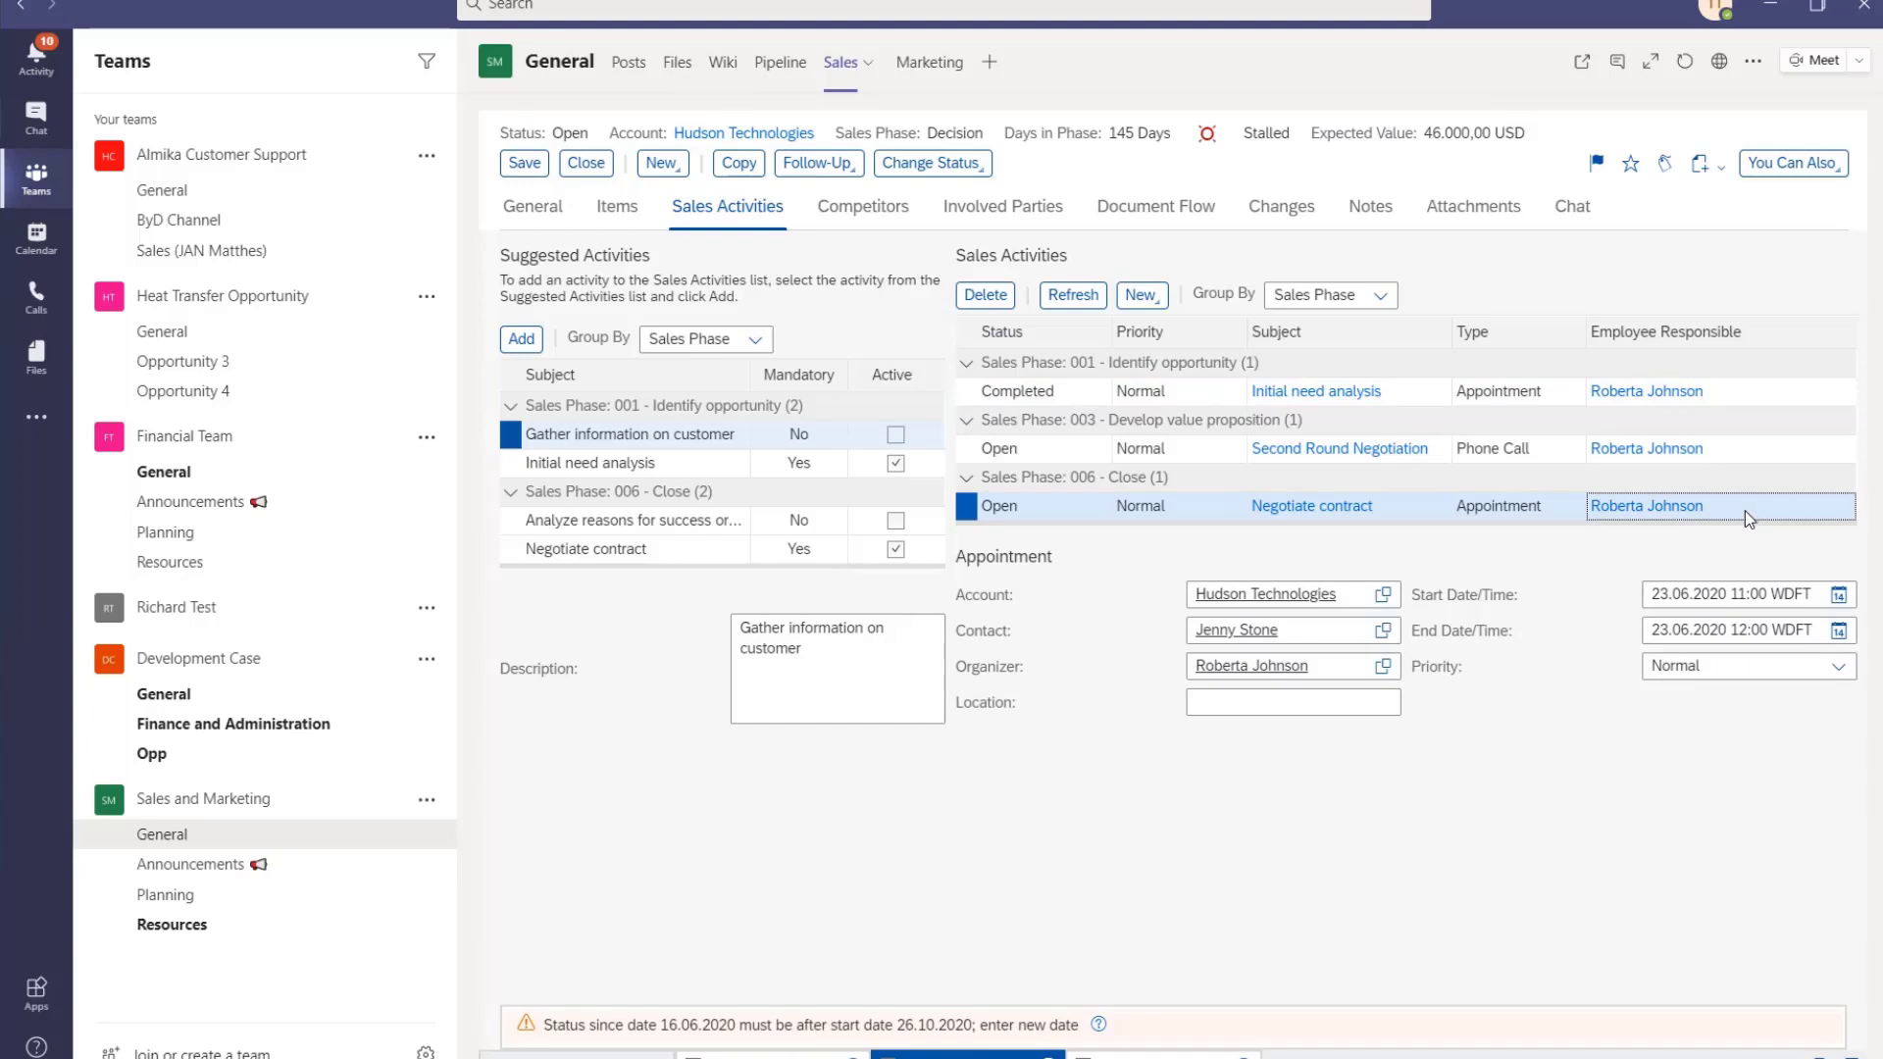
# - Show the marketing dashboard with campaign analysis, revenue 587.700 and lead funnel
pyautogui.click(944, 73)
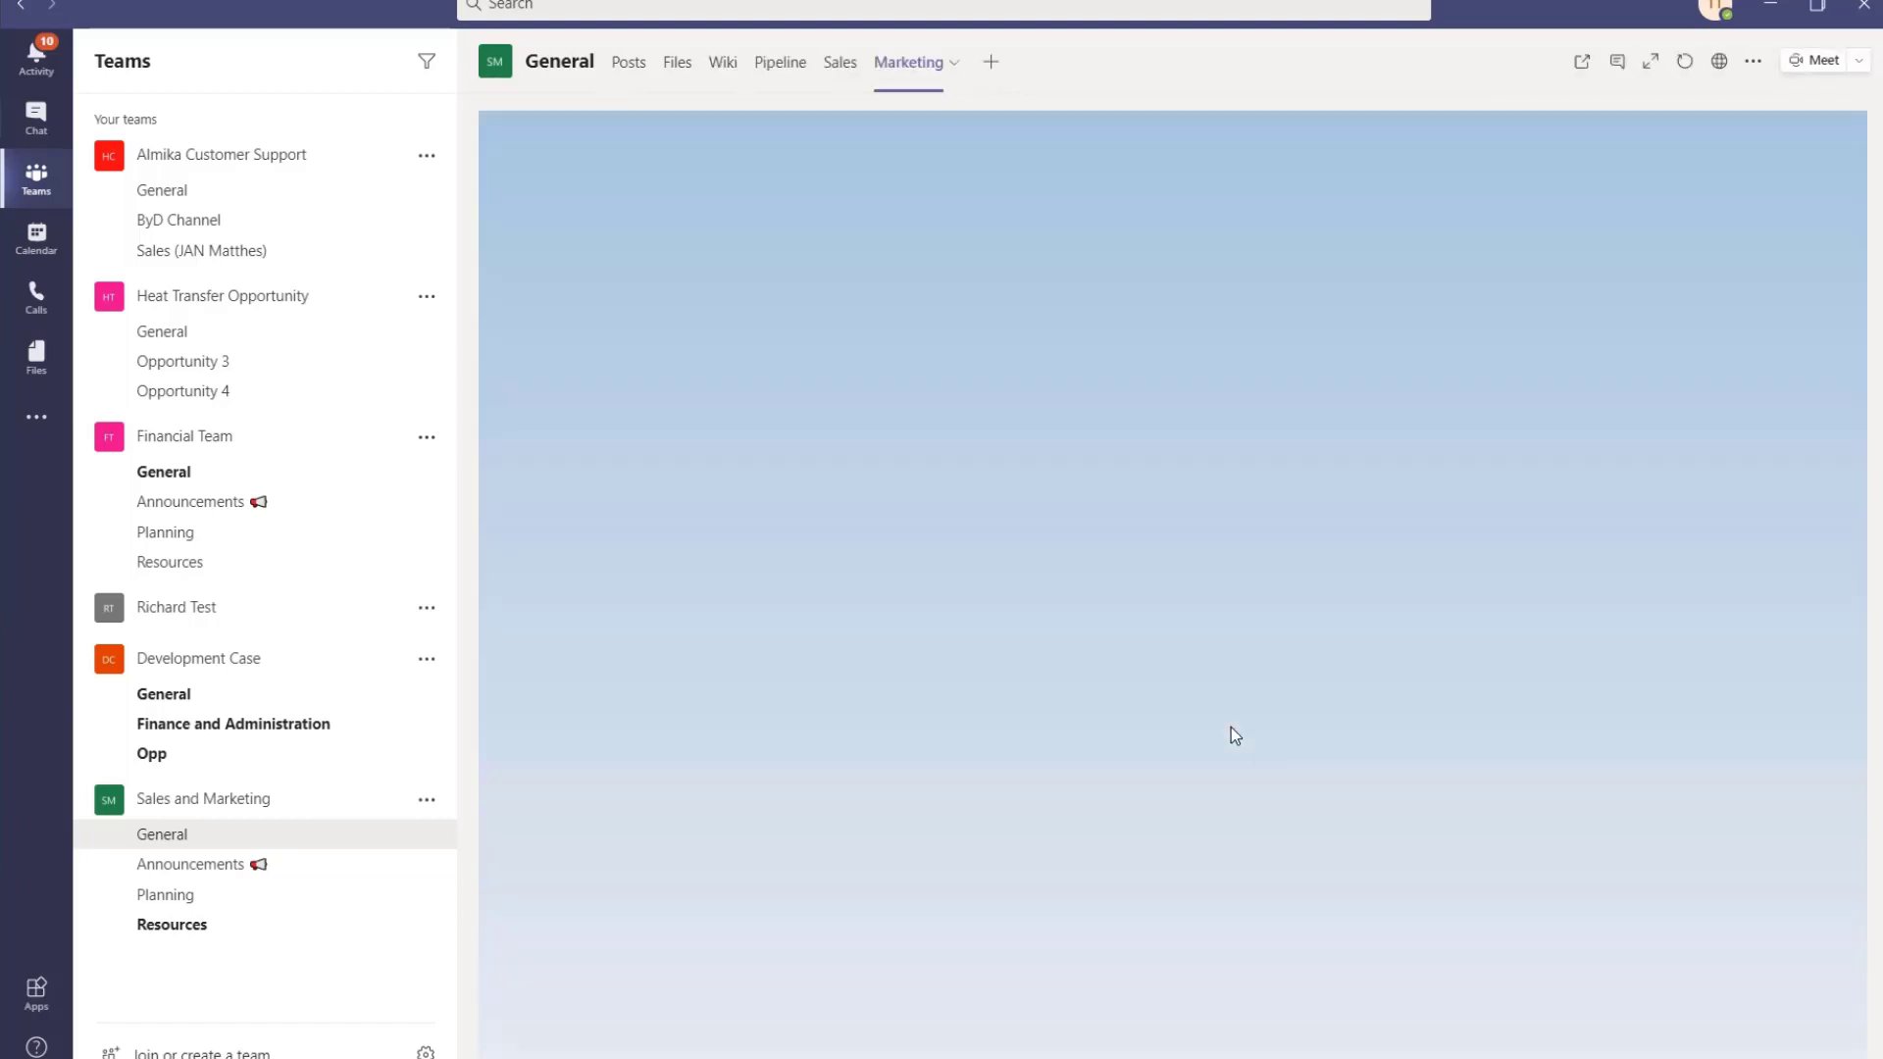